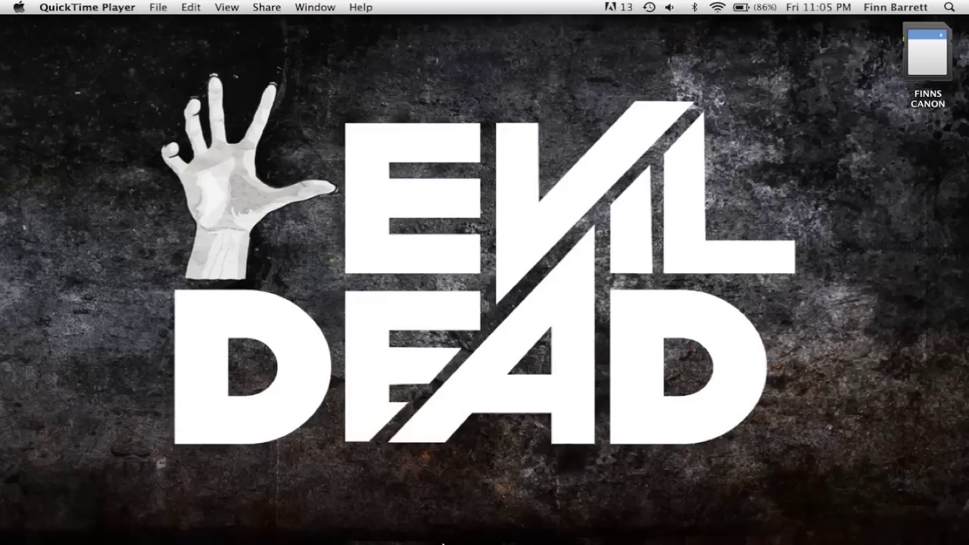
Step: Switch from QuickTime Player to the empty Untitled After Effects project
mouse_move(443, 542)
click(388, 512)
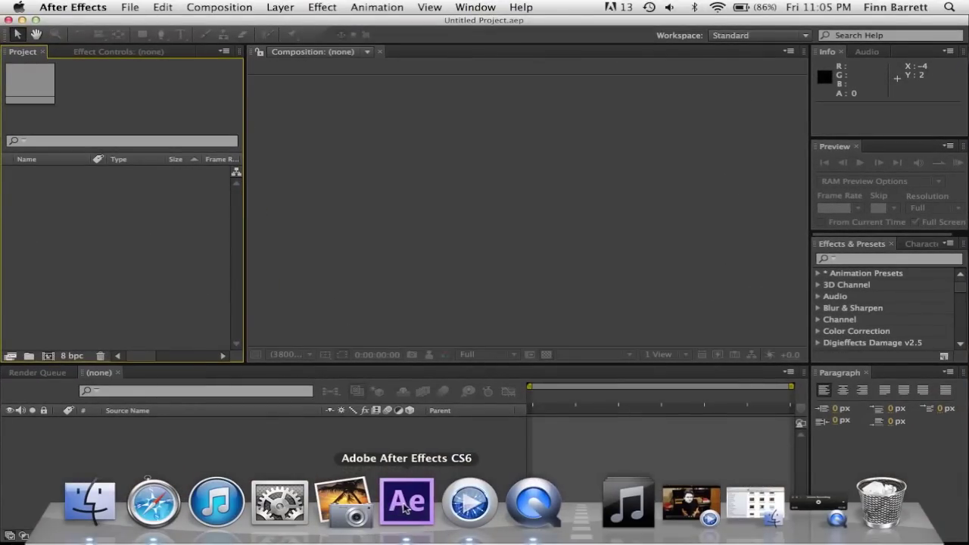
Step: Restore the finished 'dance' clip in MPlayerX, play it through, then hide its window
click(675, 513)
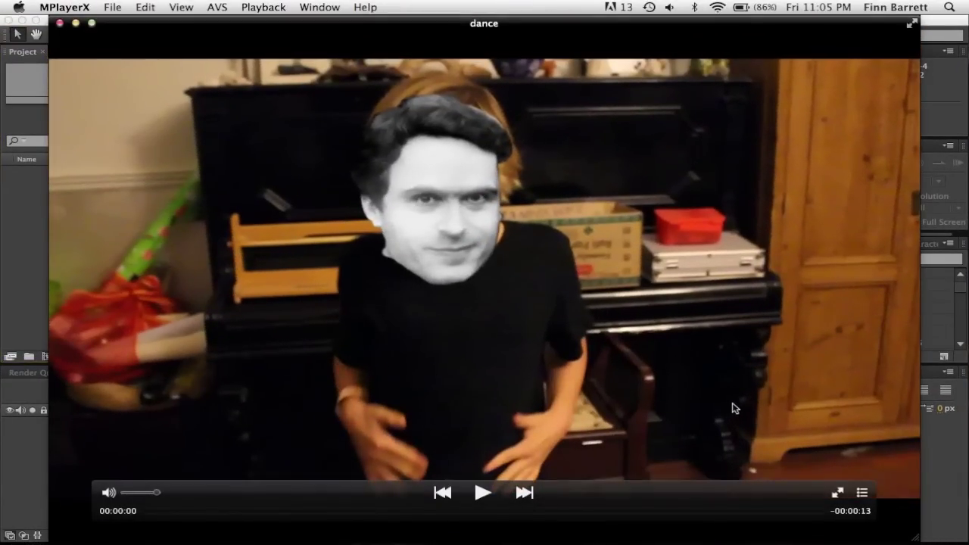
key(space)
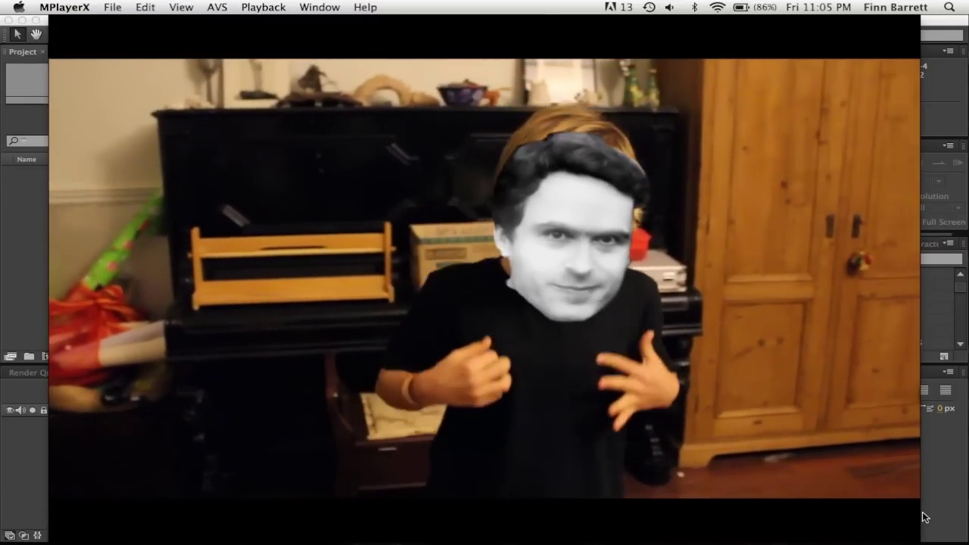
mouse_move(917, 517)
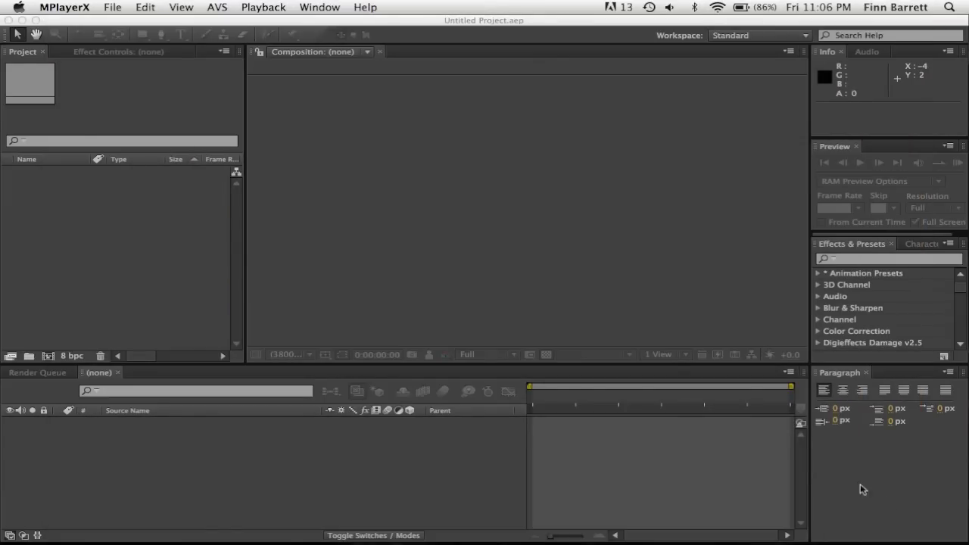
Step: Drag MVI_2971.MOV from the Ted bundy documentory folder into the Project panel
mouse_move(162, 530)
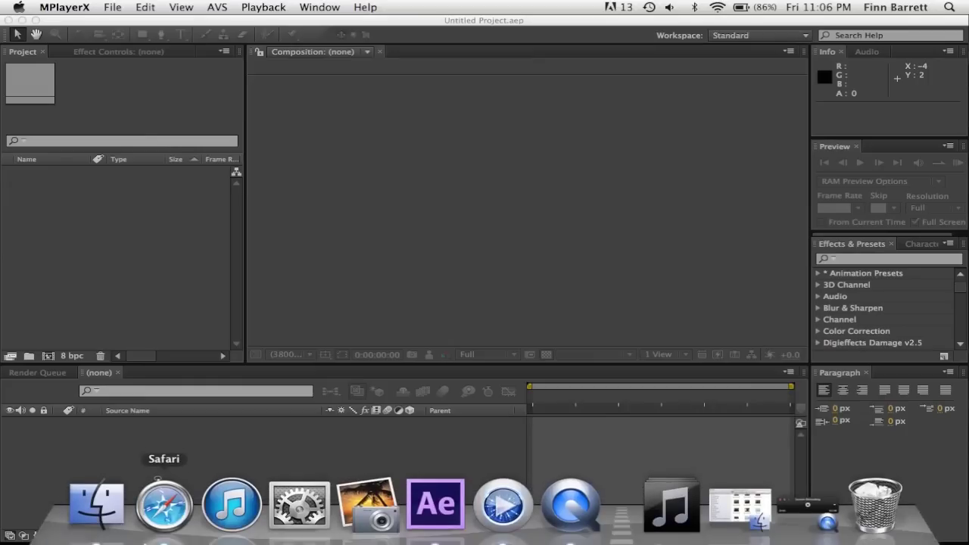
click(100, 499)
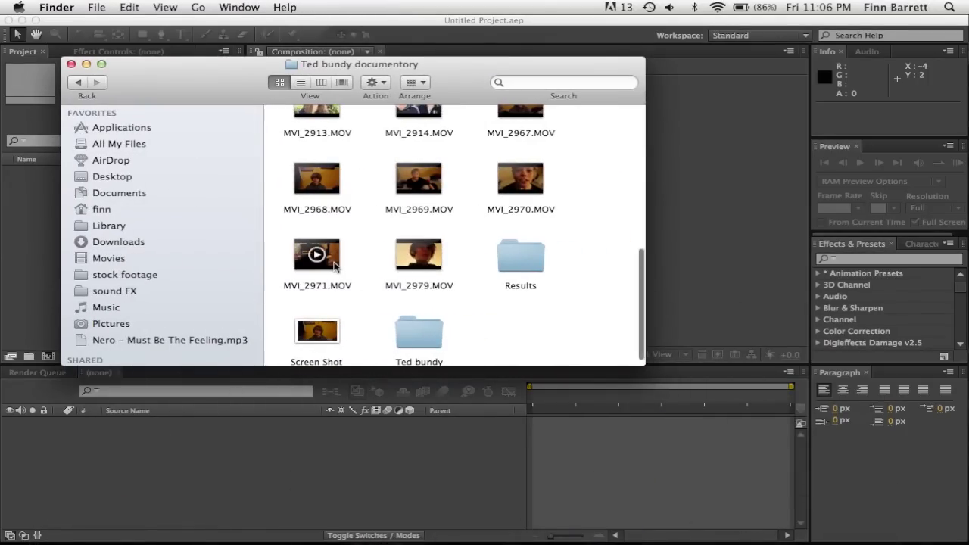
drag(333, 263, 45, 255)
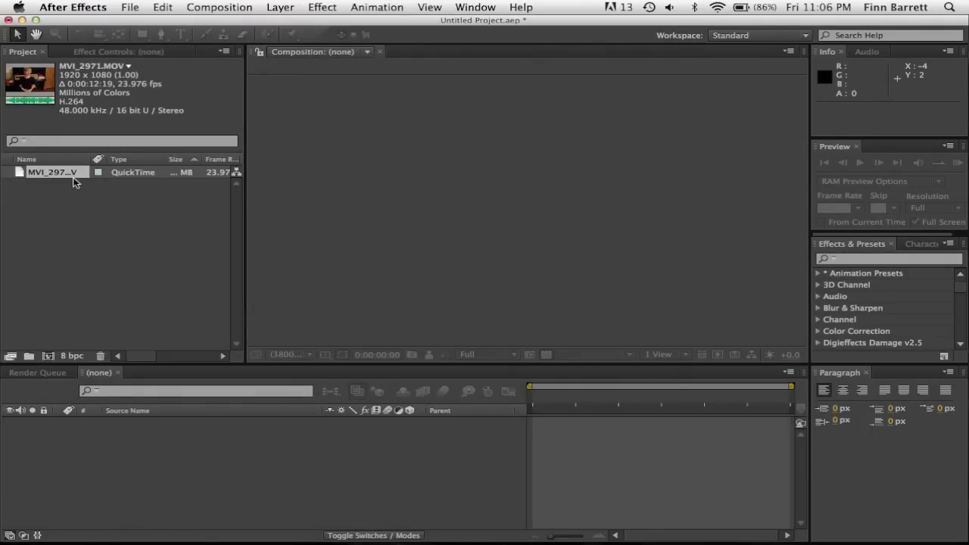
Step: Build the MVI_2971 composition by dropping MVI_2971.MOV on the new-composition button
drag(76, 173, 48, 355)
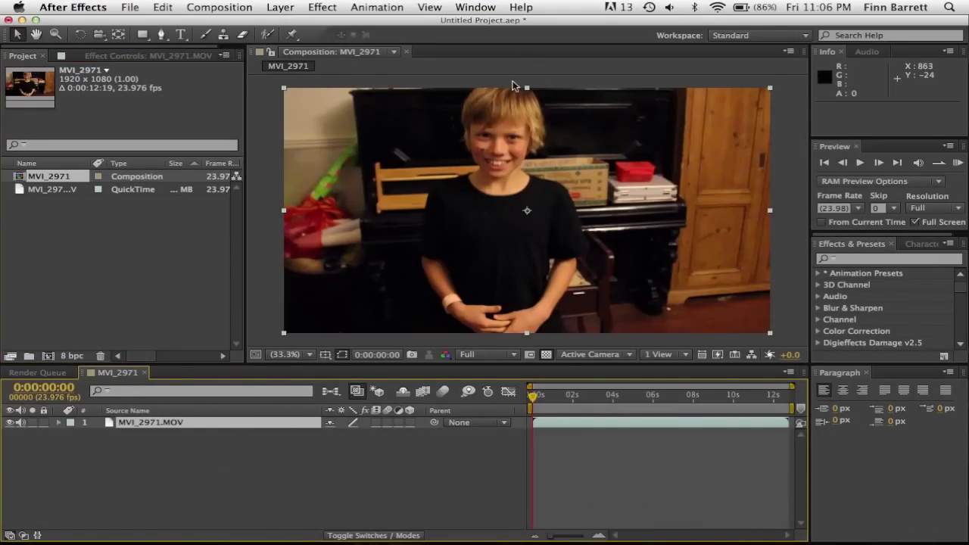
Step: Bring in the 176×243 bundy.png from the Movies folder by dragging it into the Project panel
mouse_move(173, 523)
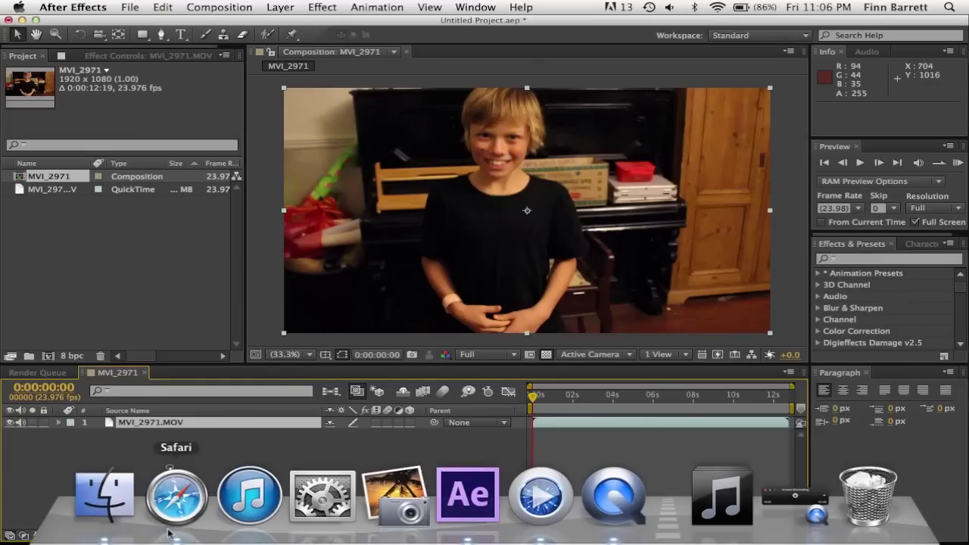
click(101, 496)
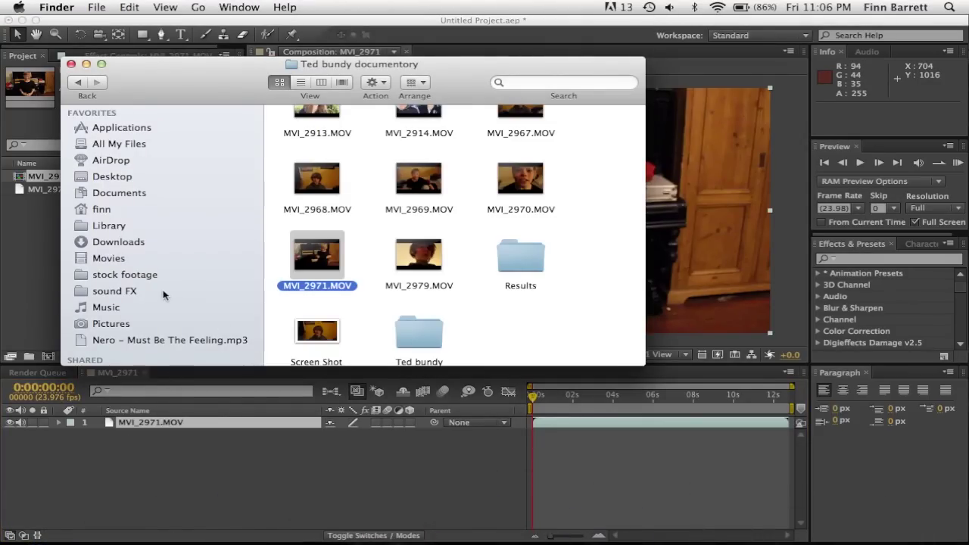
click(121, 259)
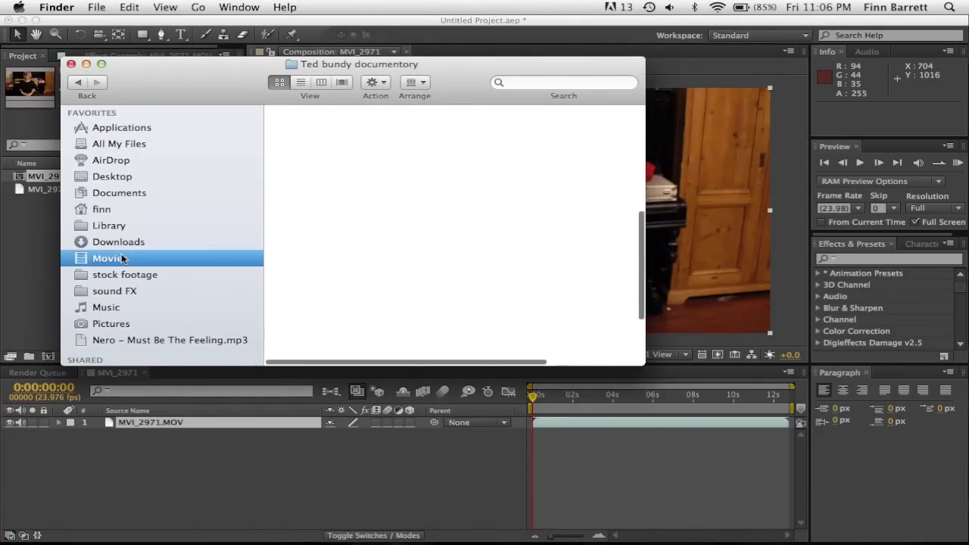
scroll(381, 307, down, 3)
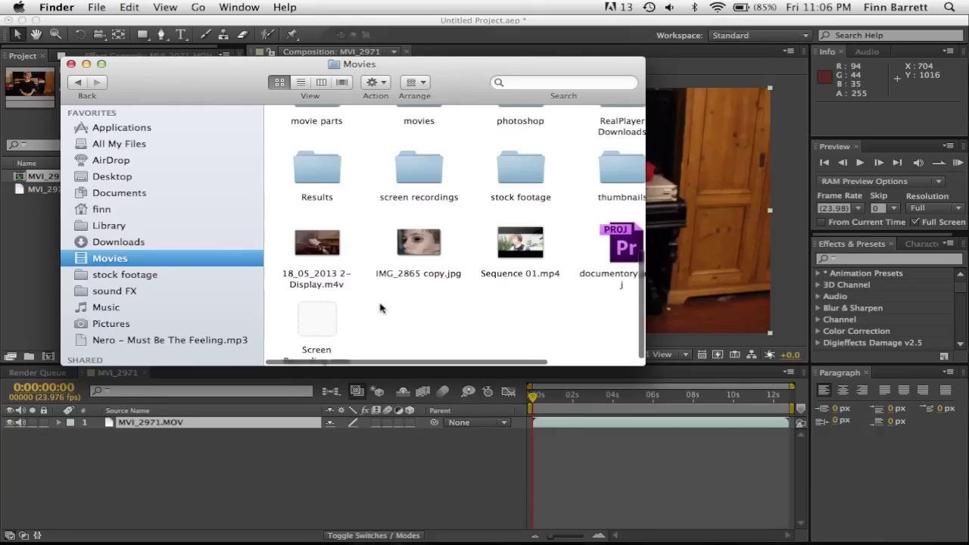
scroll(380, 307, right, 5)
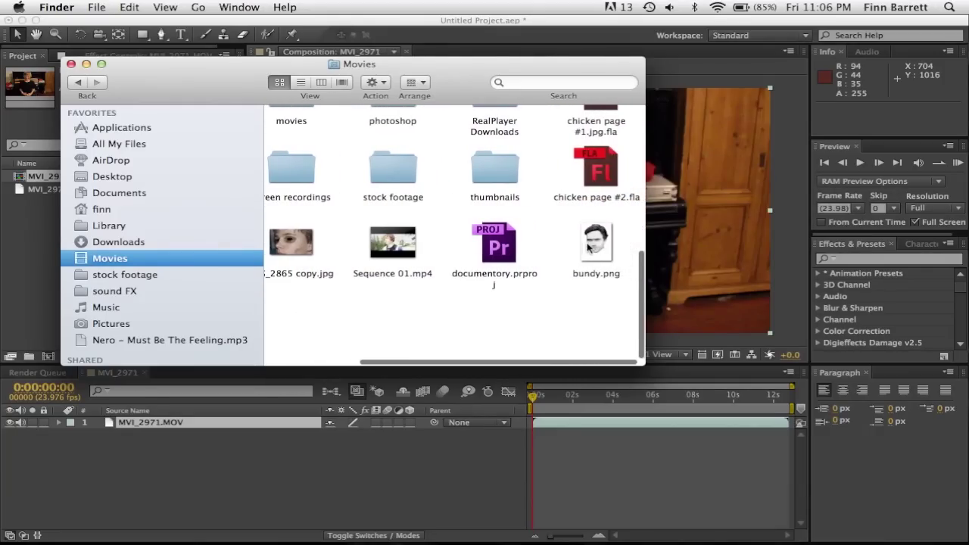
drag(600, 245, 34, 239)
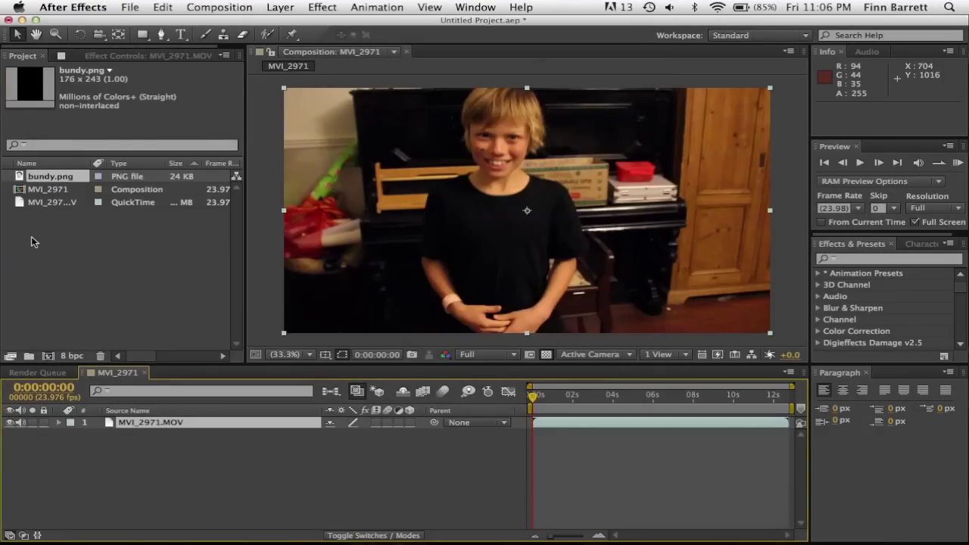
Step: Add bundy.png above the footage, move and enlarge it over the boy's face, then hide it
drag(70, 179, 159, 425)
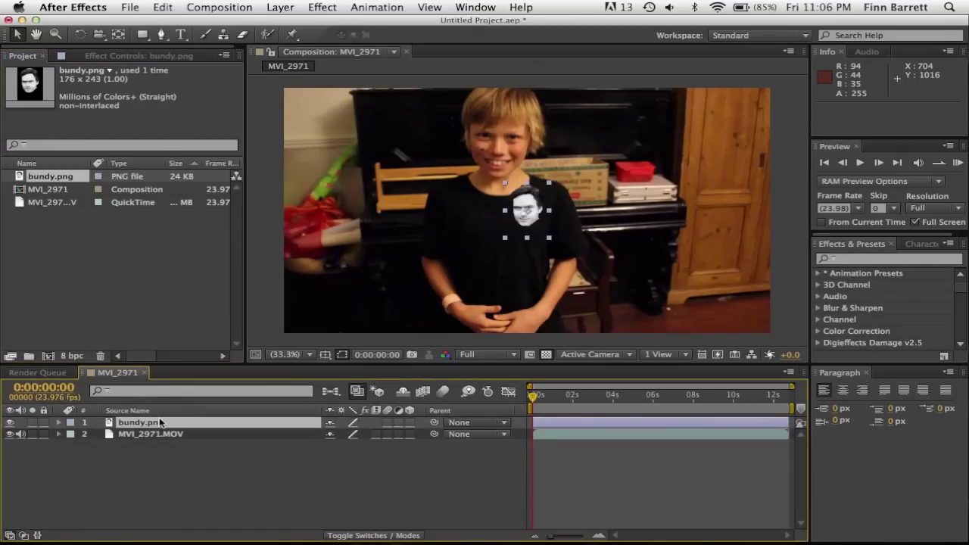
drag(507, 233, 480, 178)
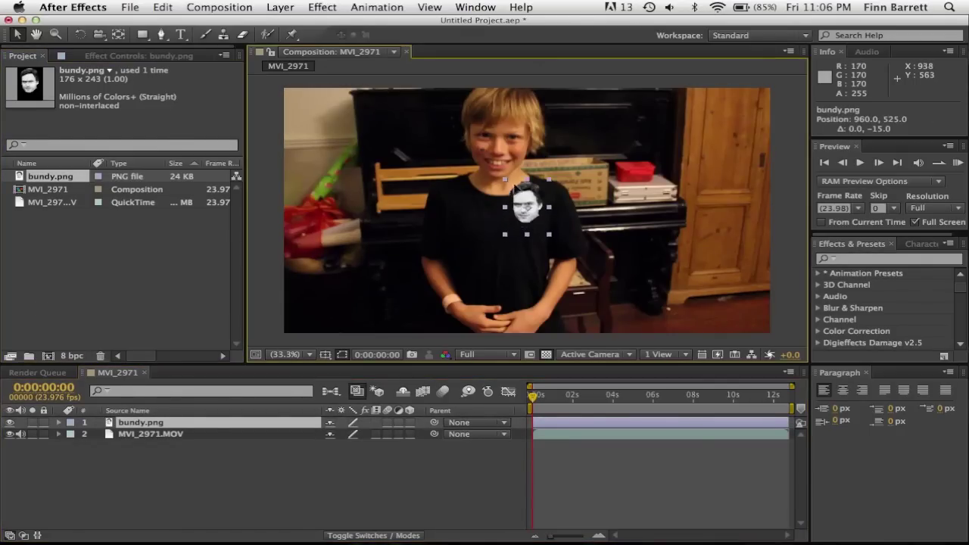
drag(478, 127, 442, 87)
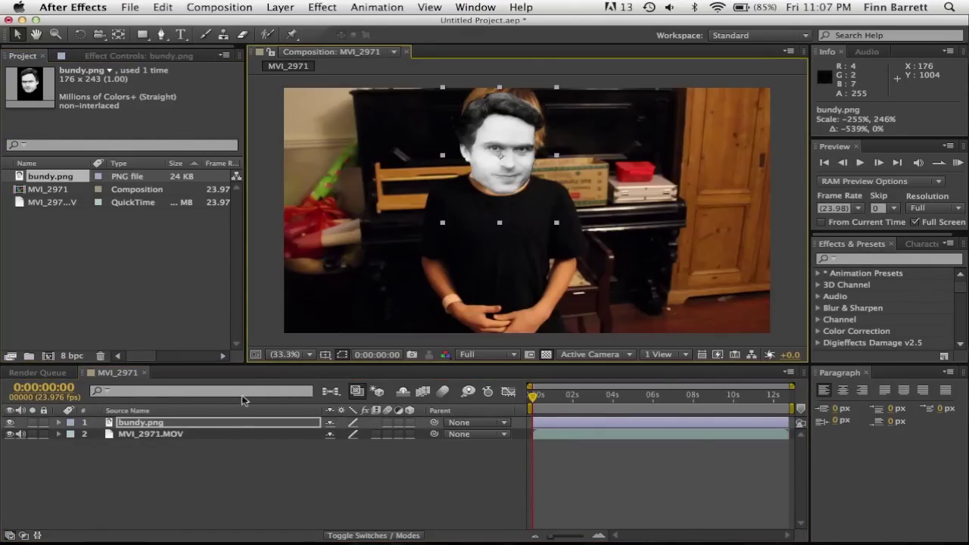
click(11, 422)
Step: Add a Null 1 layer and drag it onto the boy's face at position 852, 243
right_click(109, 458)
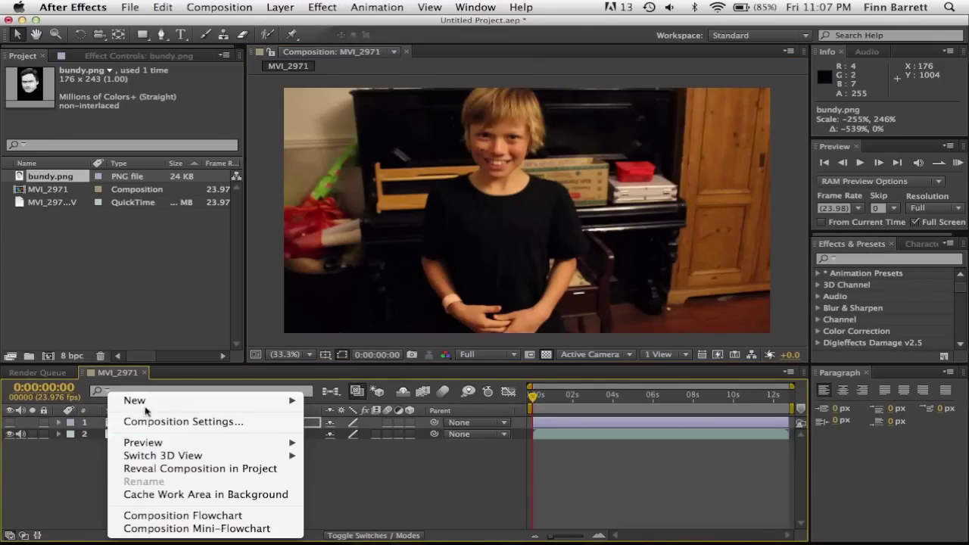
mouse_move(297, 401)
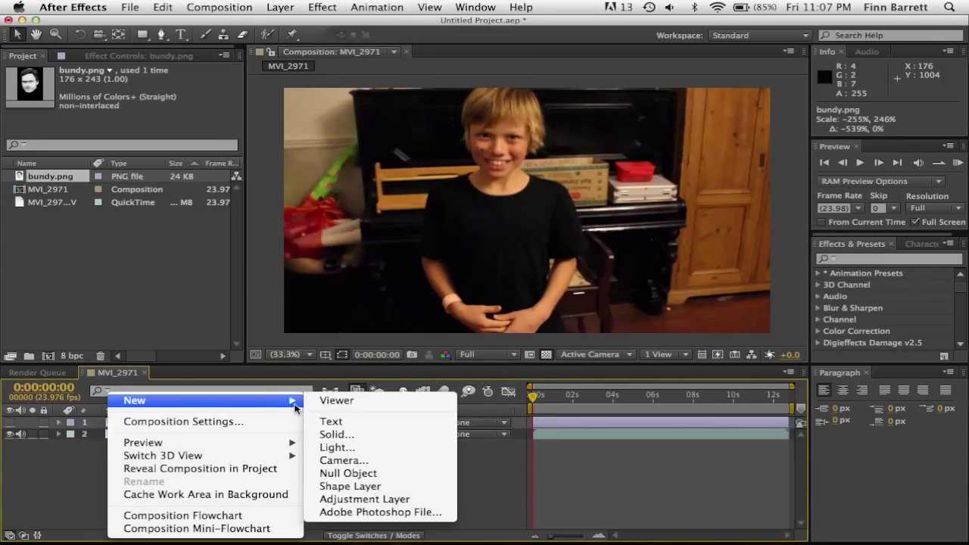
click(370, 474)
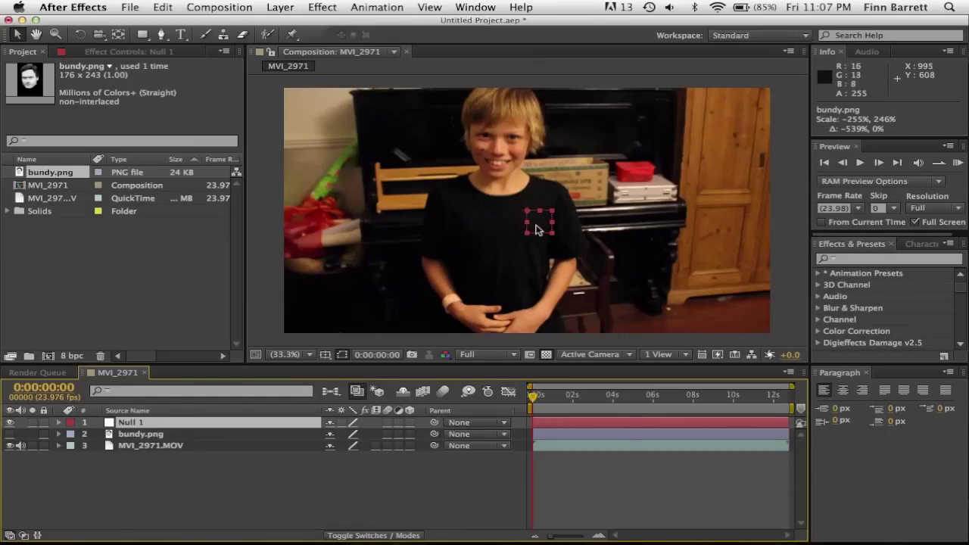
drag(533, 224, 511, 162)
key(Return)
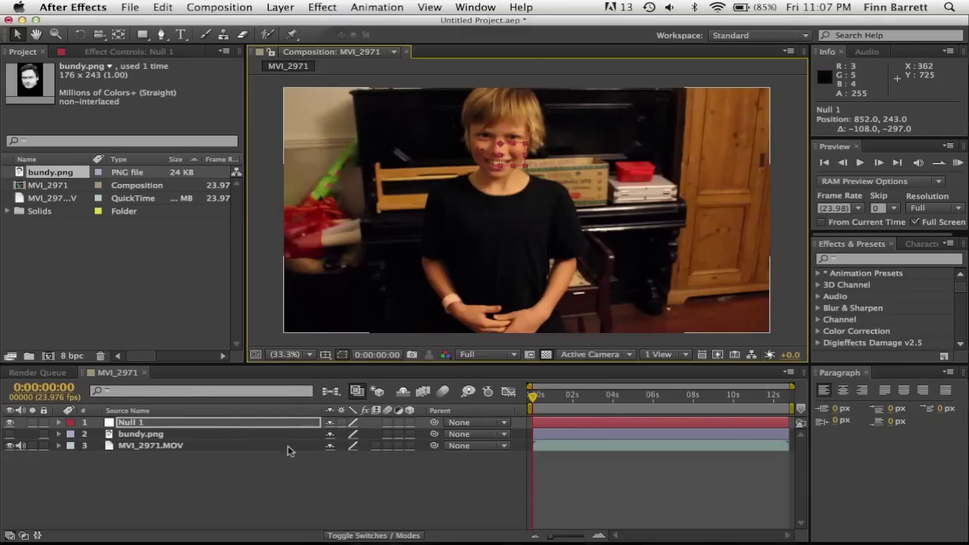
click(186, 445)
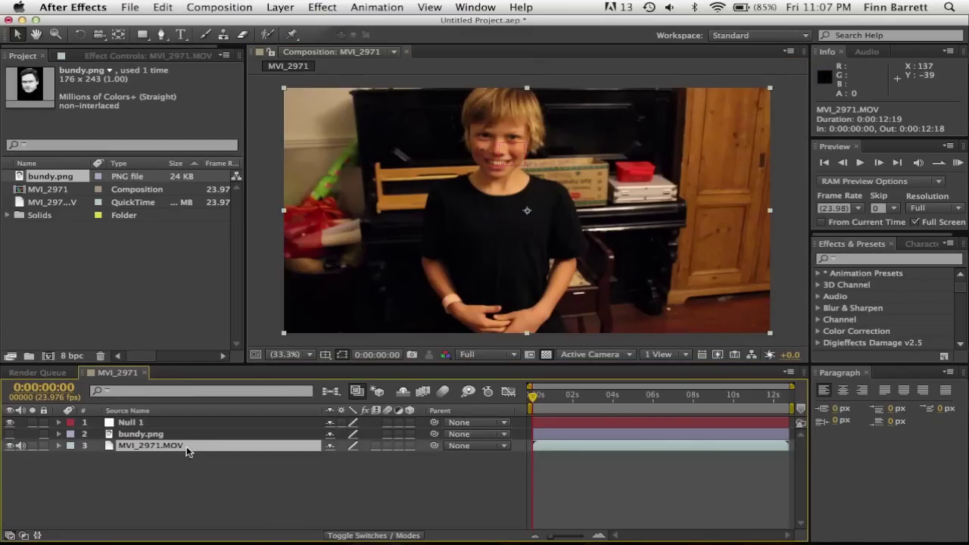
Step: Open MVI_2971.MOV in mocha AE via Track in mocha AE, overwriting the existing MVI_2971.mocha project
click(375, 10)
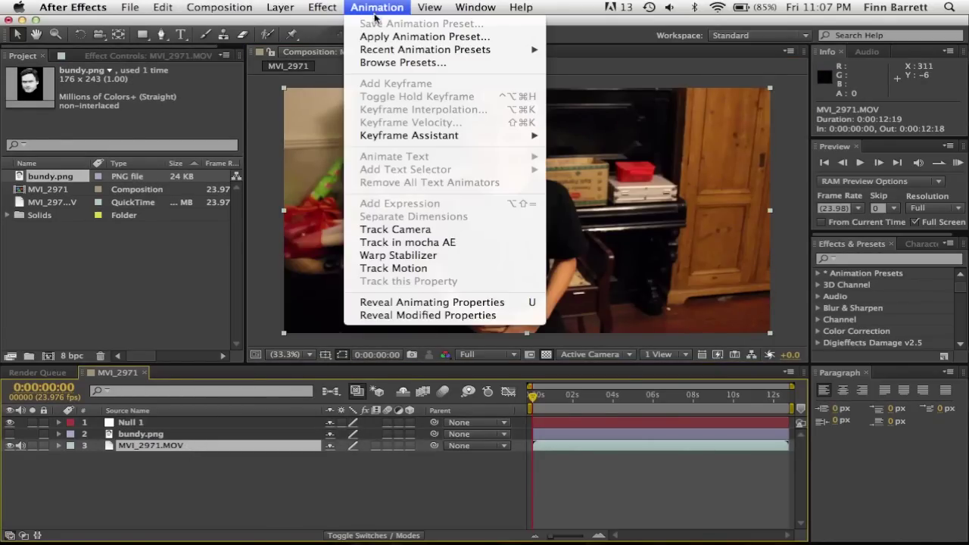
click(403, 244)
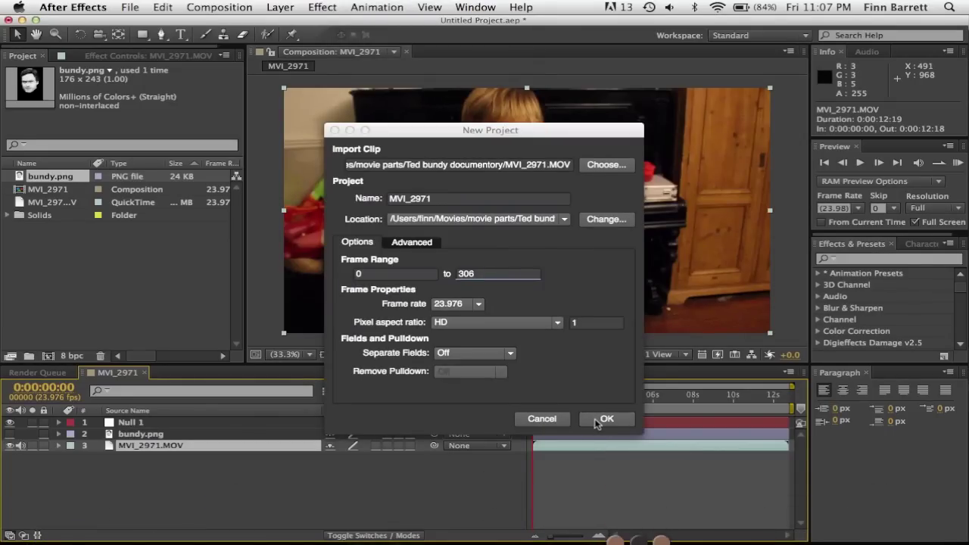
click(598, 422)
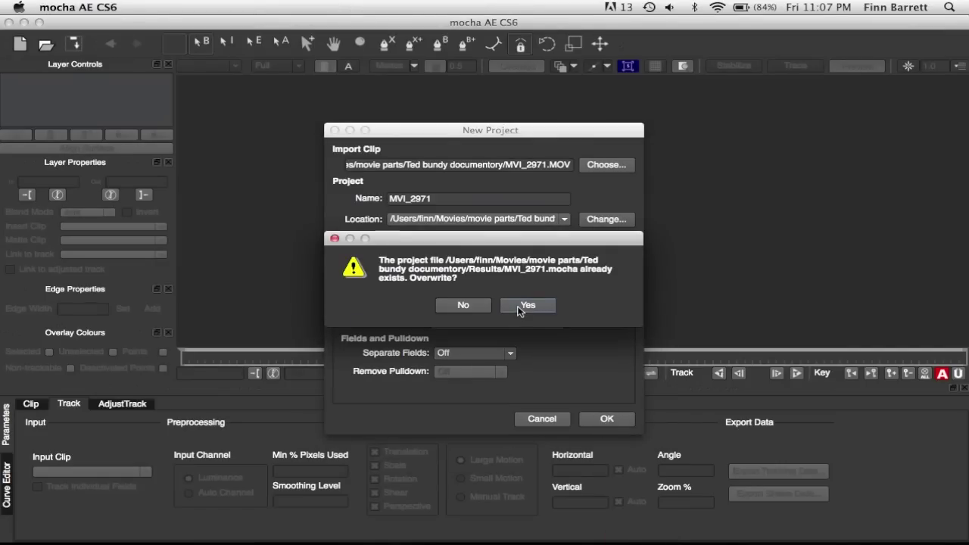
click(527, 306)
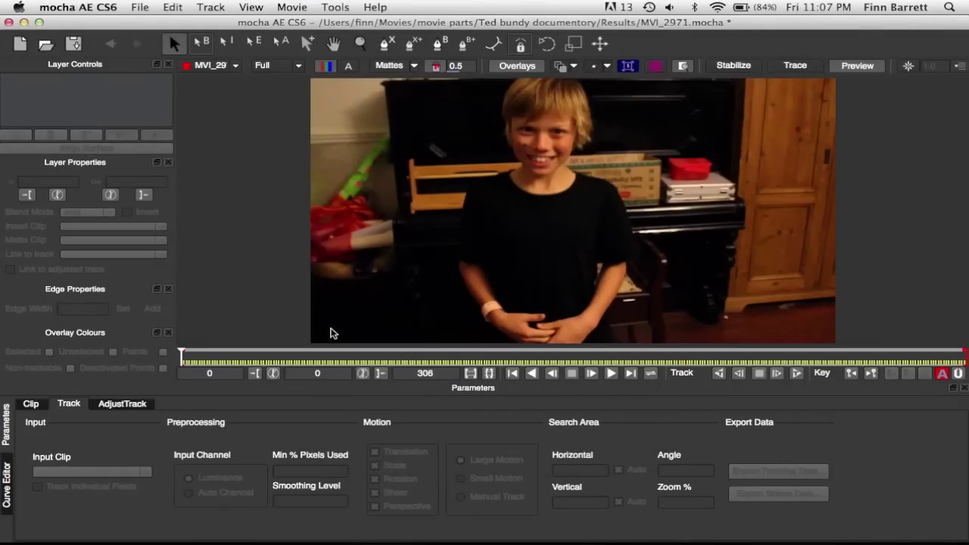
Step: Draw a closed four-point X-Spline around the boy's face as Layer 1
click(441, 45)
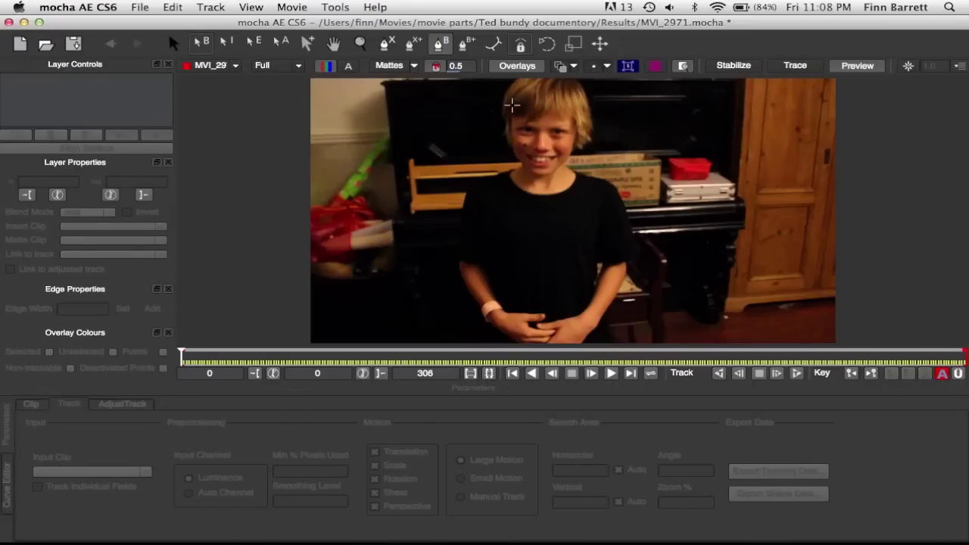
click(509, 107)
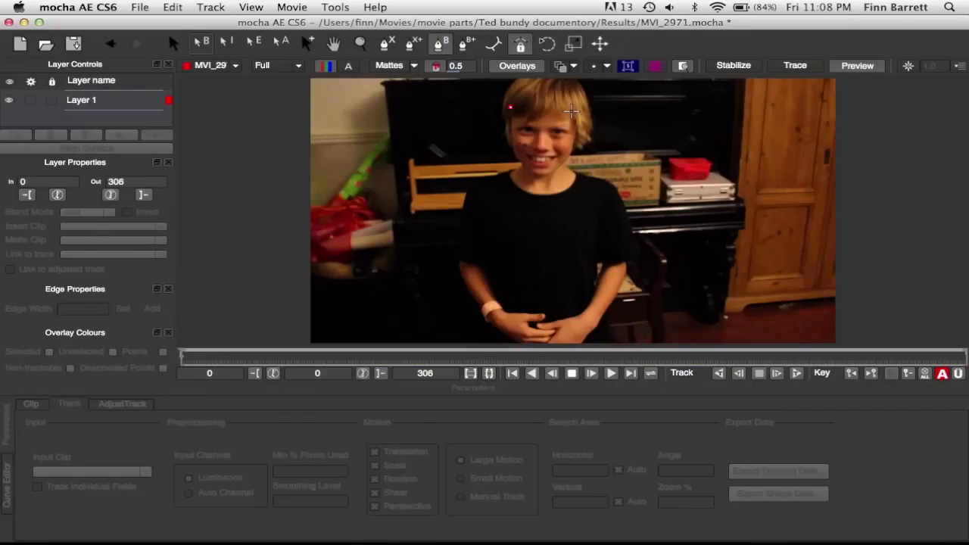
click(576, 112)
click(558, 172)
click(526, 168)
right_click(508, 113)
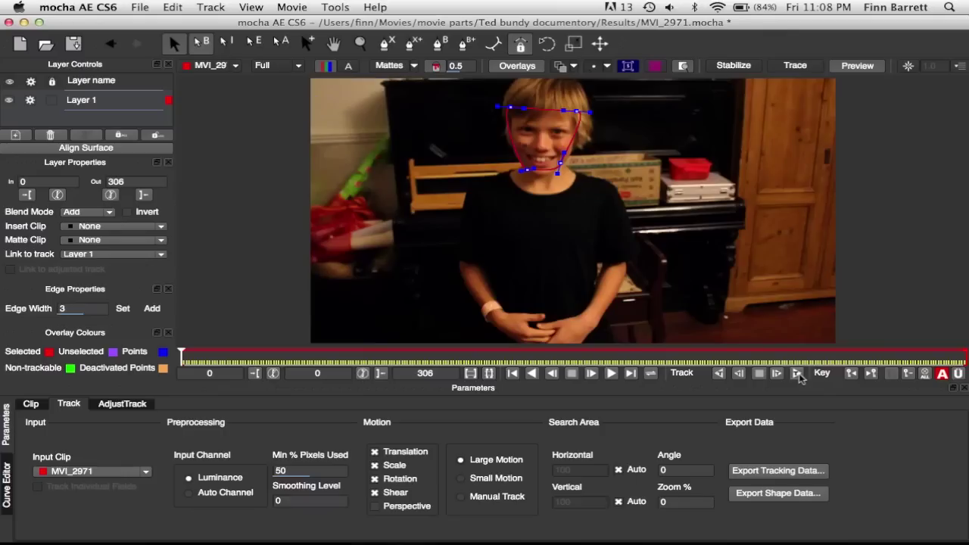
Step: Run Track Forwards so Layer 1 follows the face to frame 306
click(798, 374)
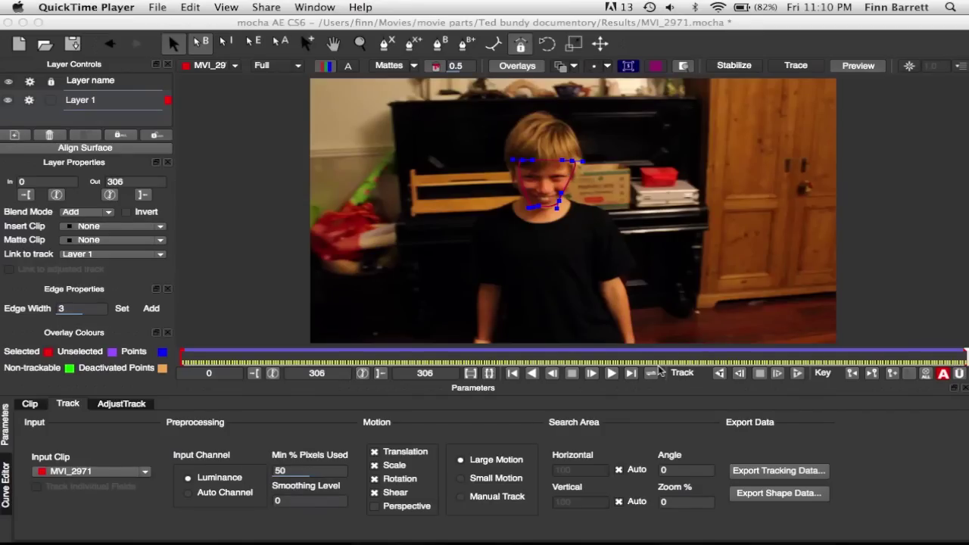
Step: Copy Layer 1's face track to the clipboard in After Effects Transform Data format
click(744, 471)
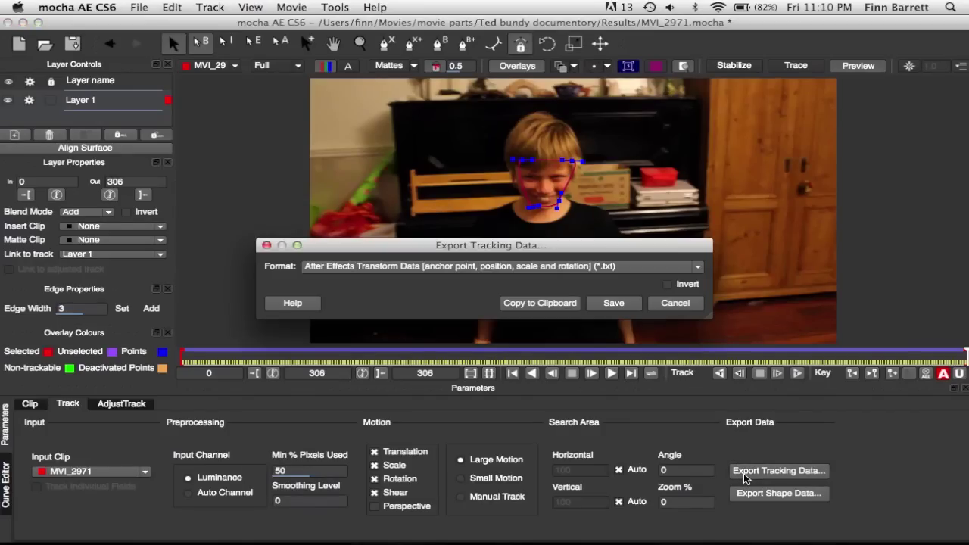
click(638, 266)
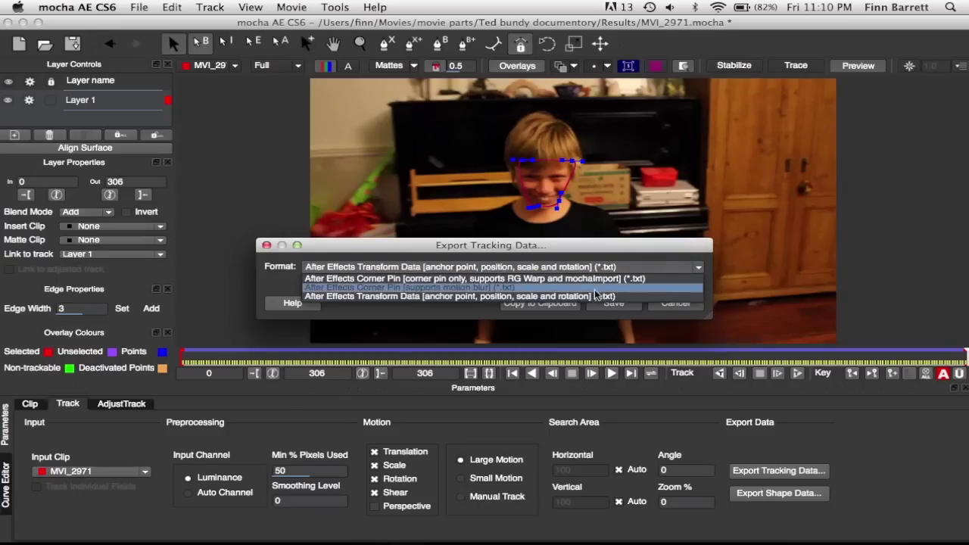
click(576, 297)
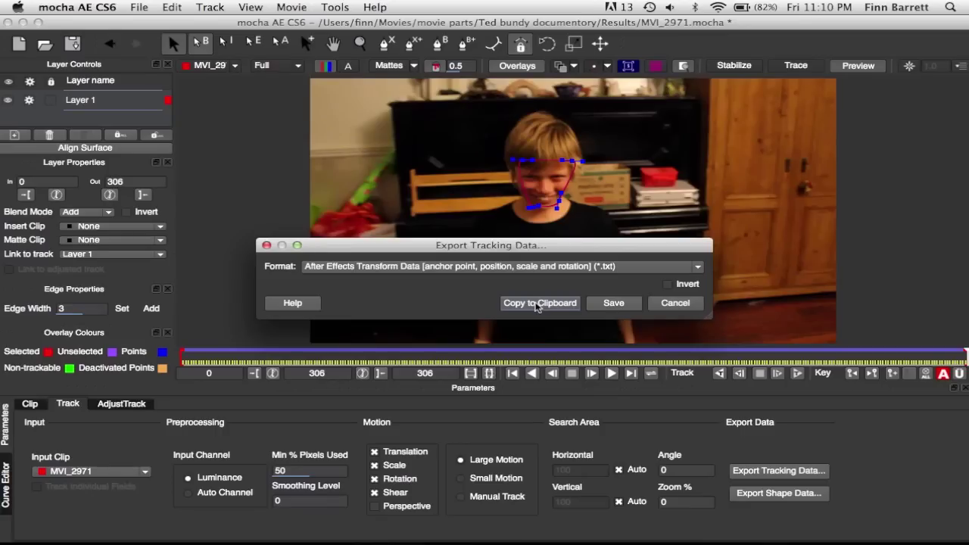
click(538, 304)
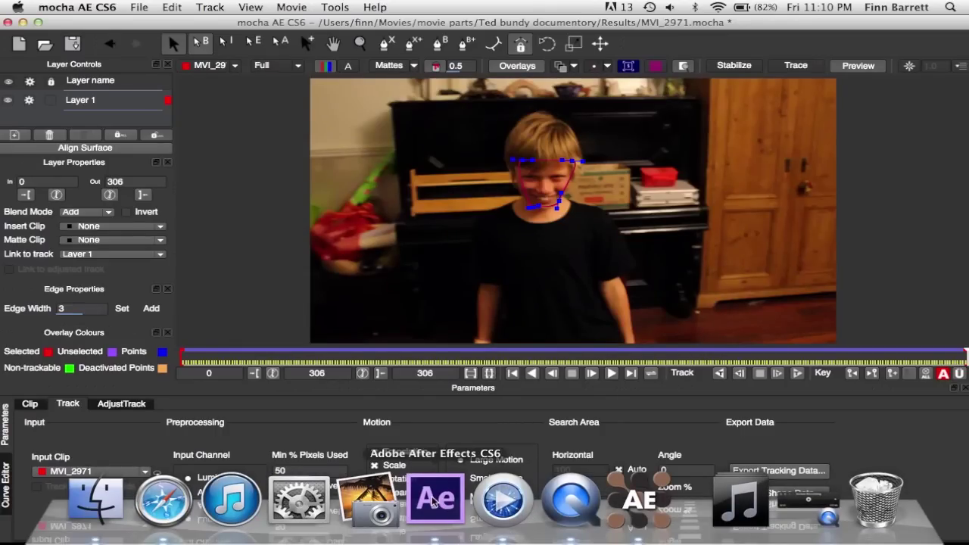
Step: Paste the mocha face track onto Null 1 as 1228 keyframes and expand the layer
click(433, 502)
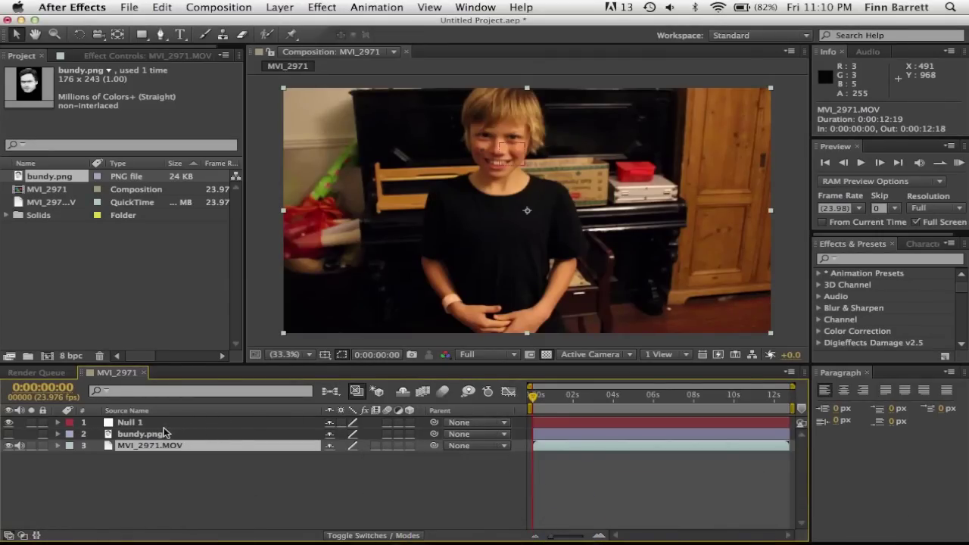
click(161, 425)
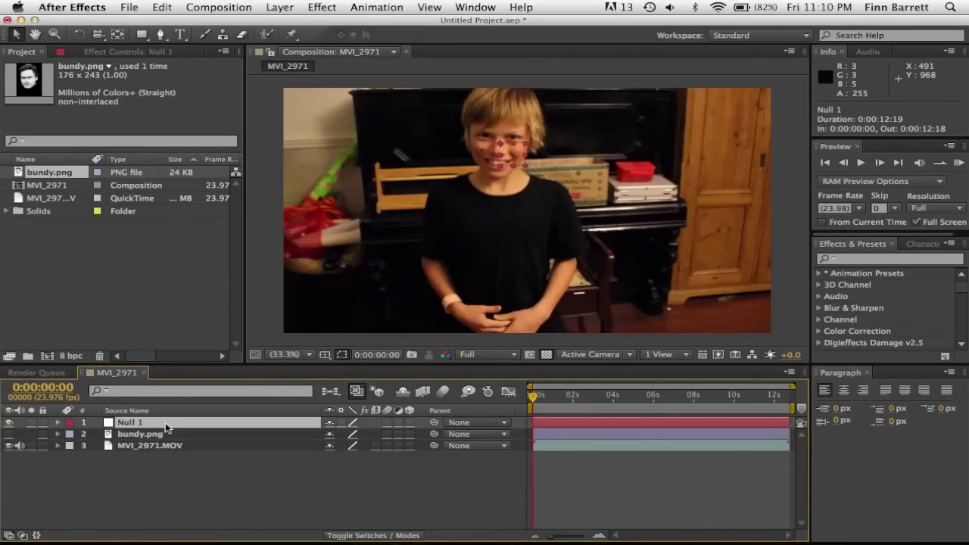
key(super+v)
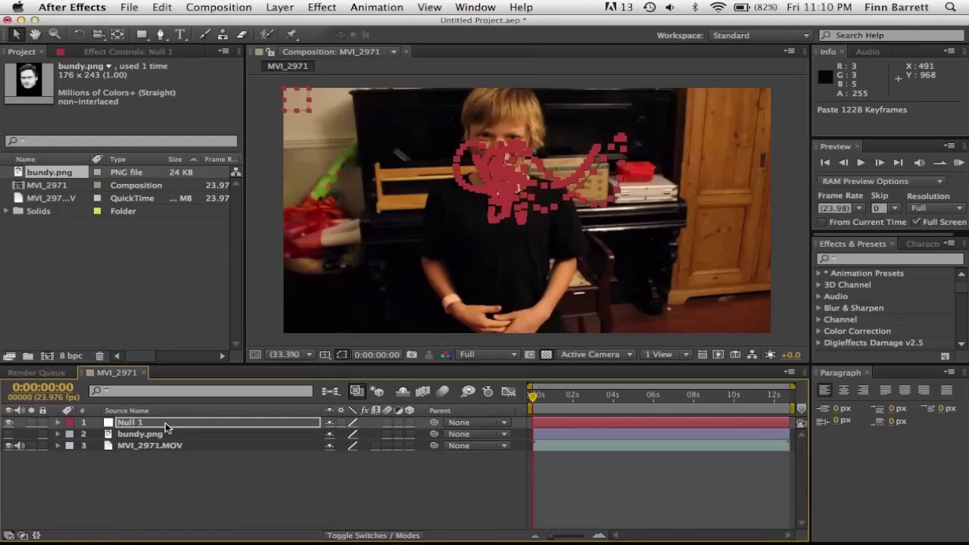
click(58, 423)
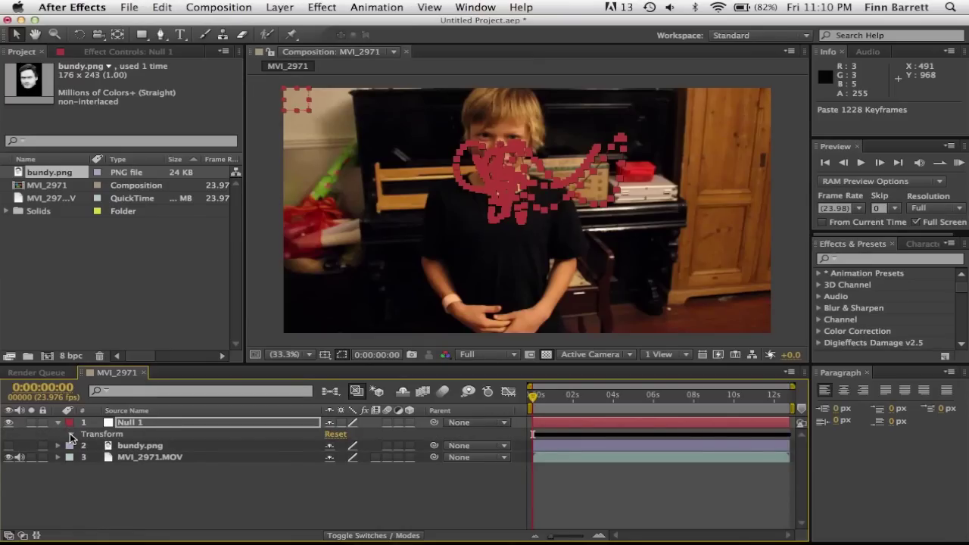
Step: Delete Null 1's Anchor Point keyframes and reset its anchor point to 0,0
click(69, 433)
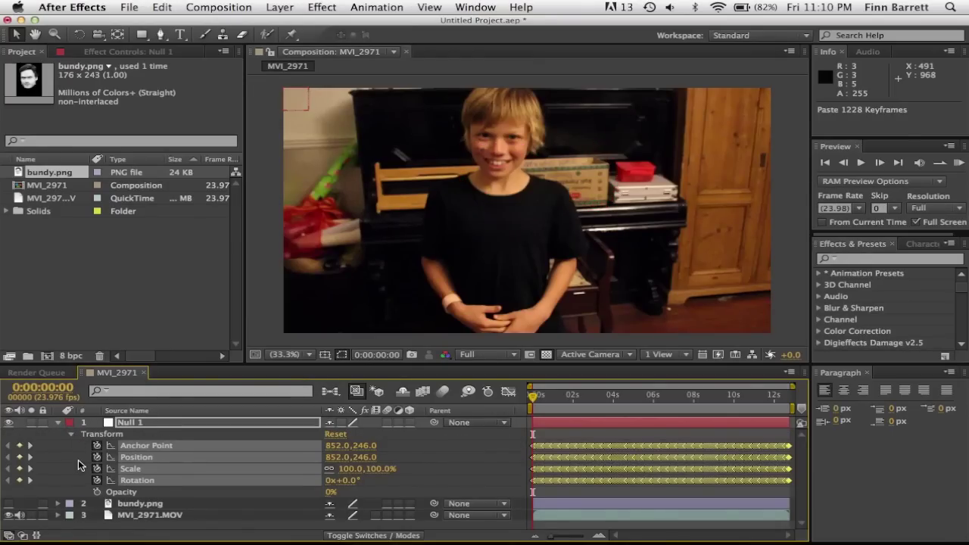
click(78, 459)
click(137, 448)
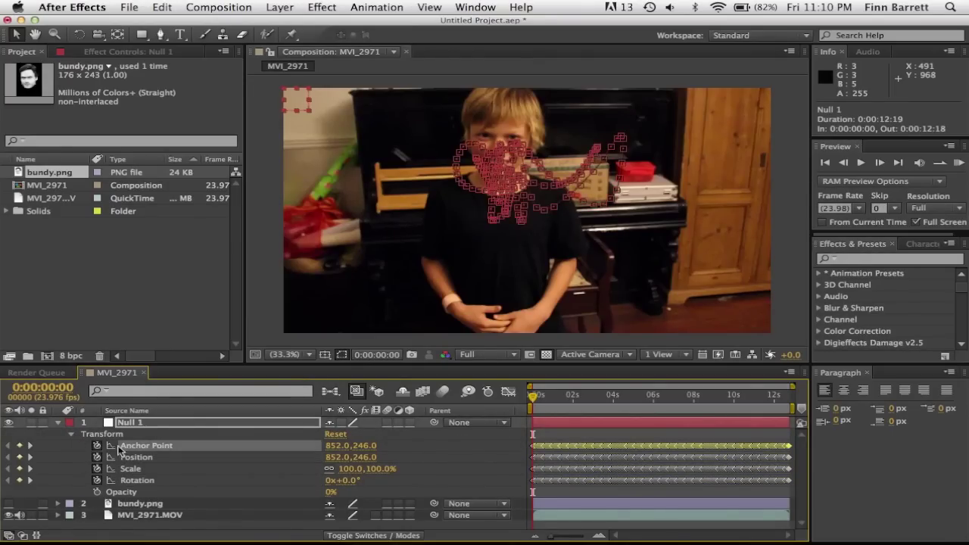
click(97, 446)
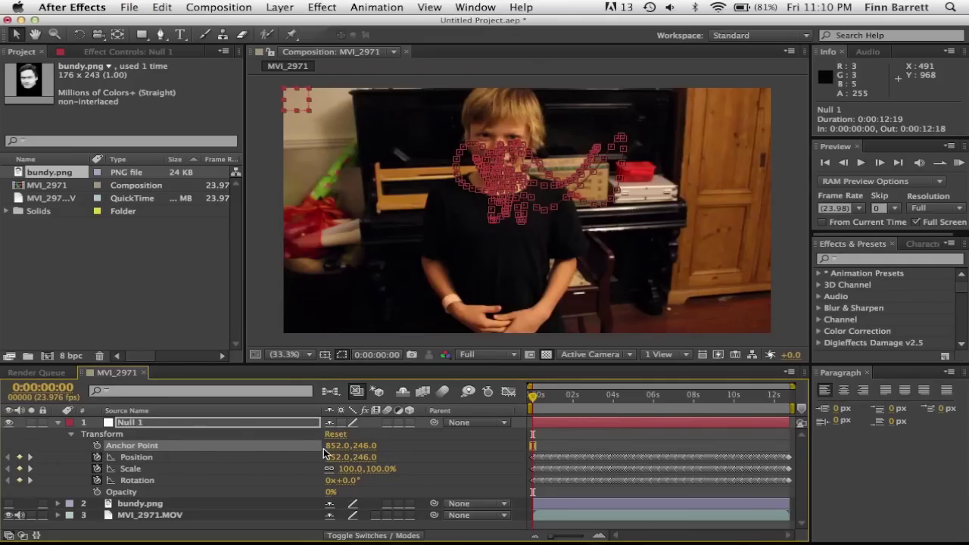
right_click(304, 451)
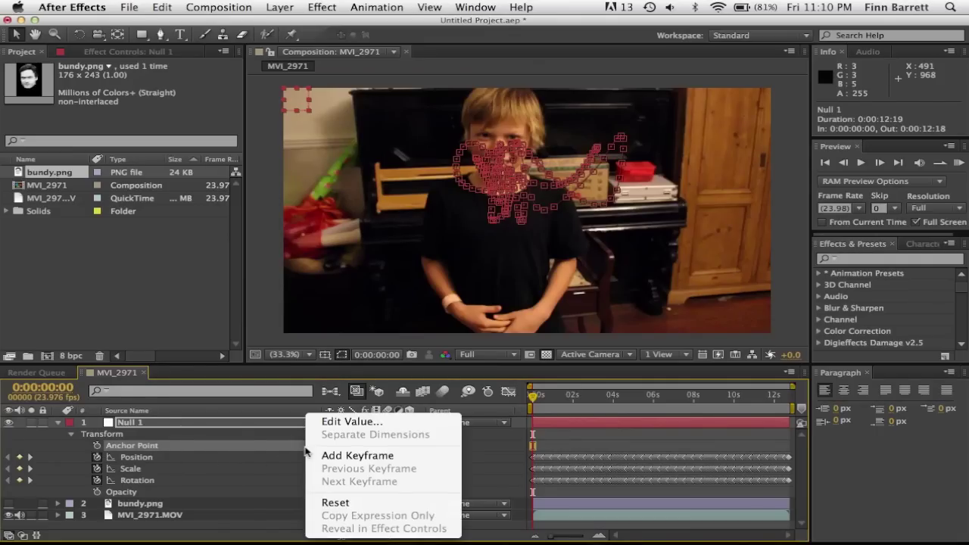
click(335, 503)
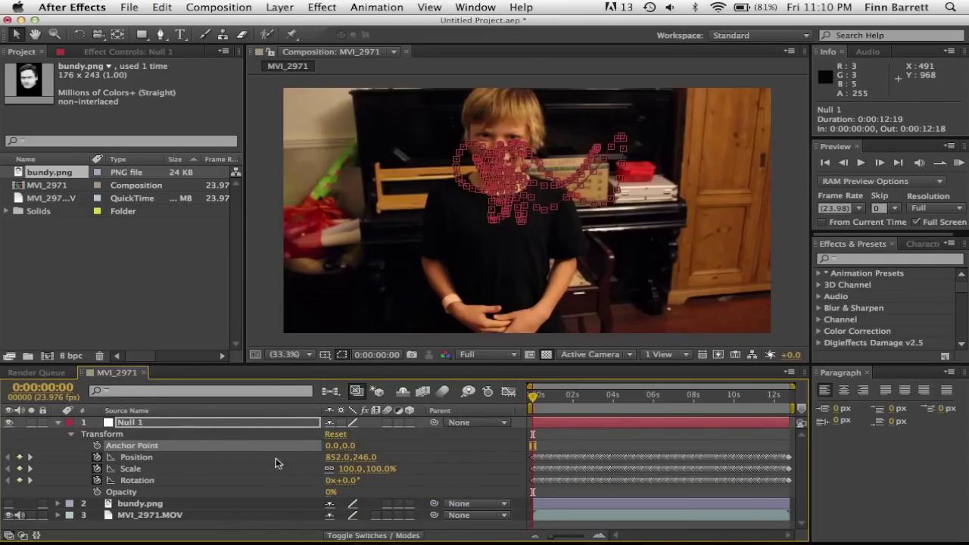
Step: Collapse Null 1 and play a RAM preview of the MVI_2971 composition
click(58, 422)
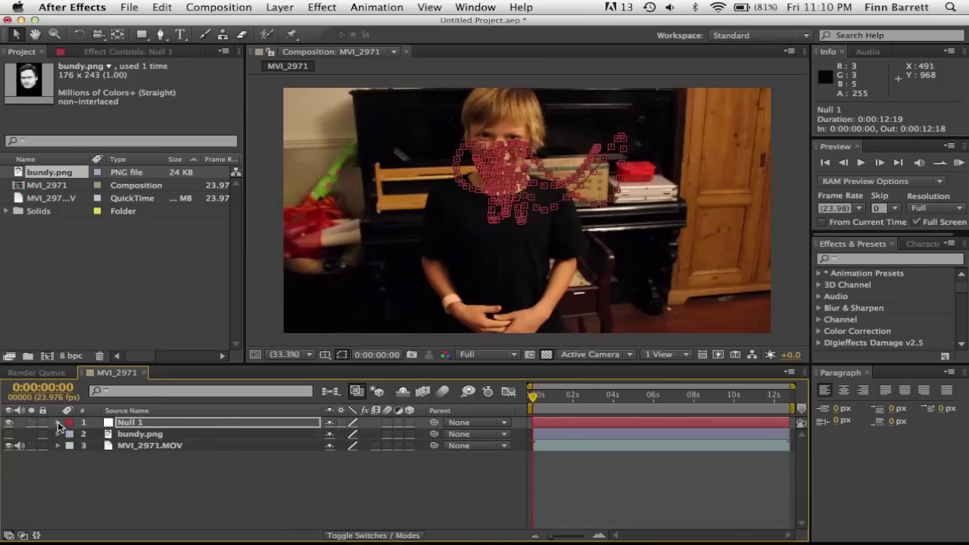
click(199, 480)
key(space)
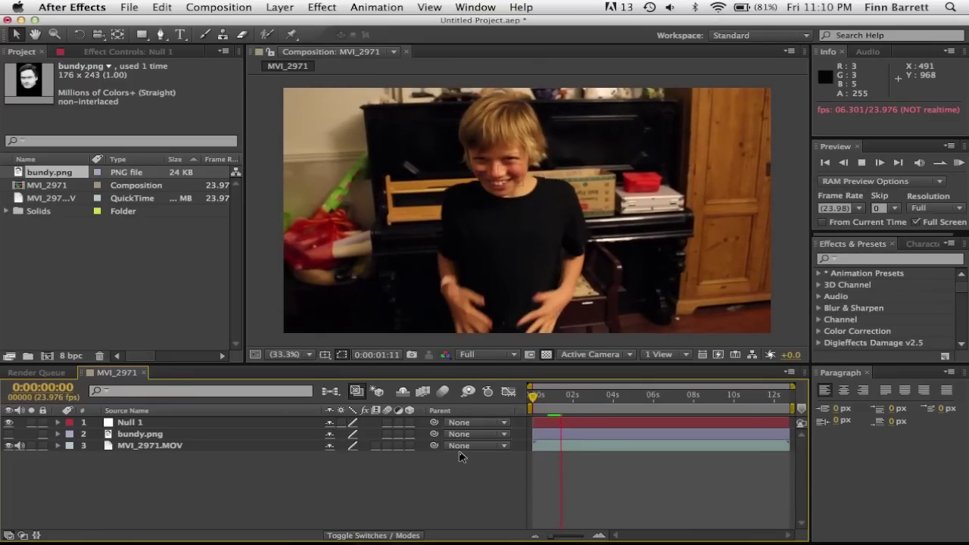
key(space)
Step: Parent bundy.png to Null 1, make it visible, and preview it following the boy's face
drag(555, 399, 534, 399)
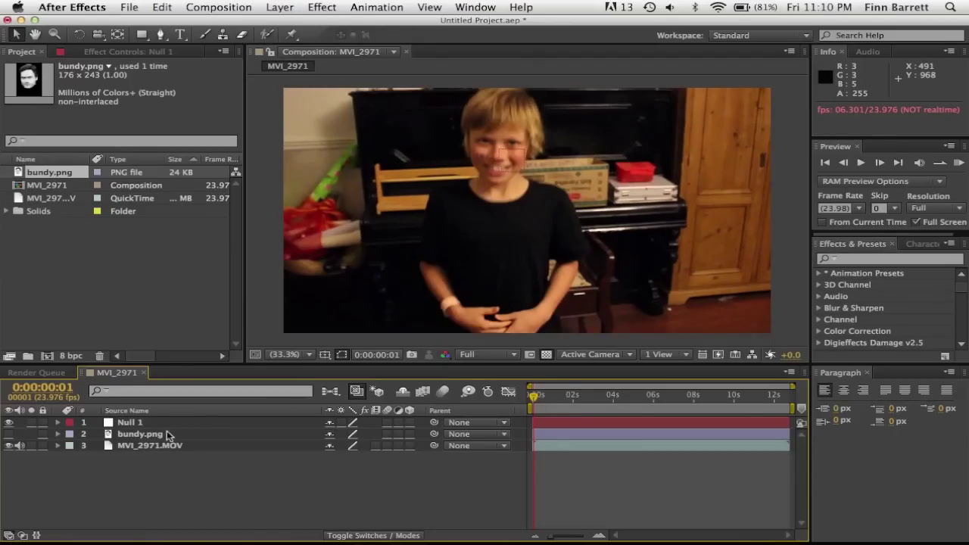
click(162, 436)
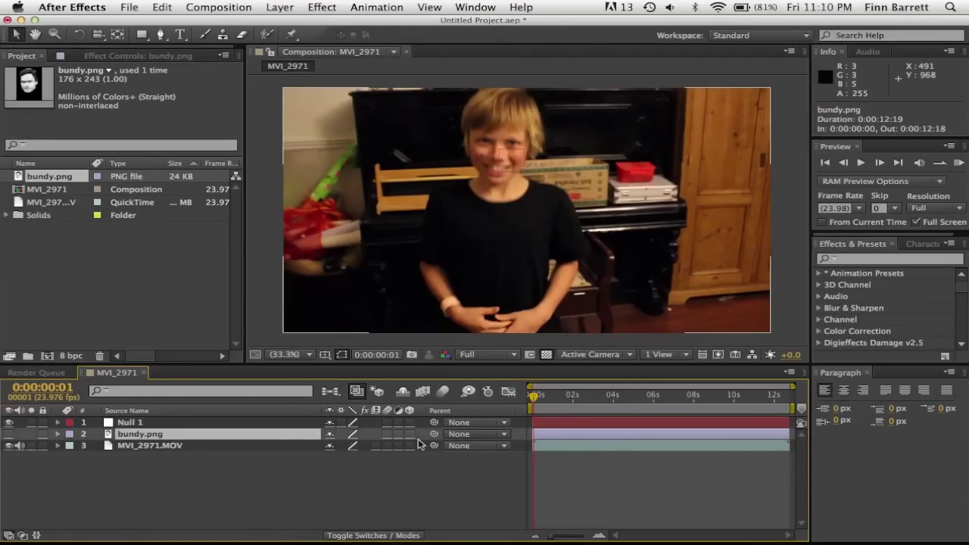
drag(435, 439, 294, 420)
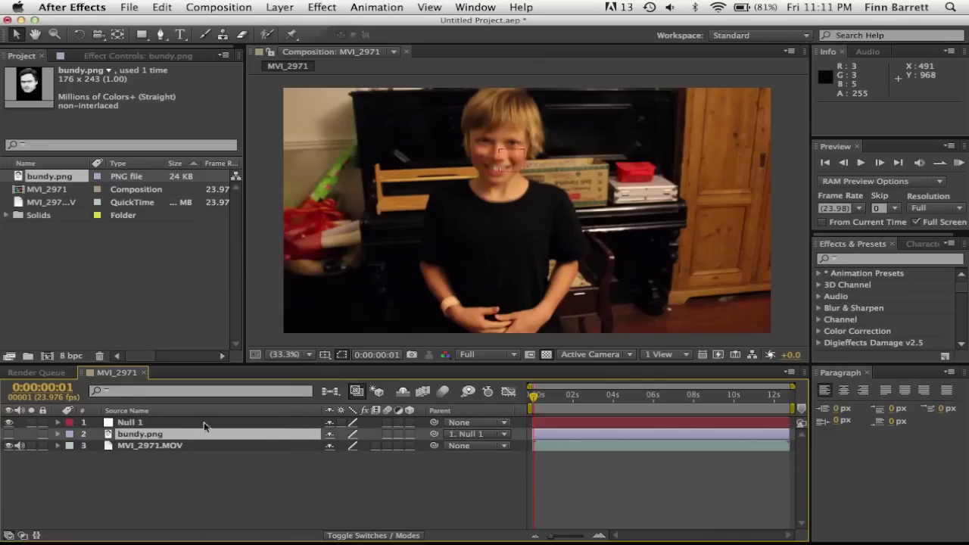
click(9, 434)
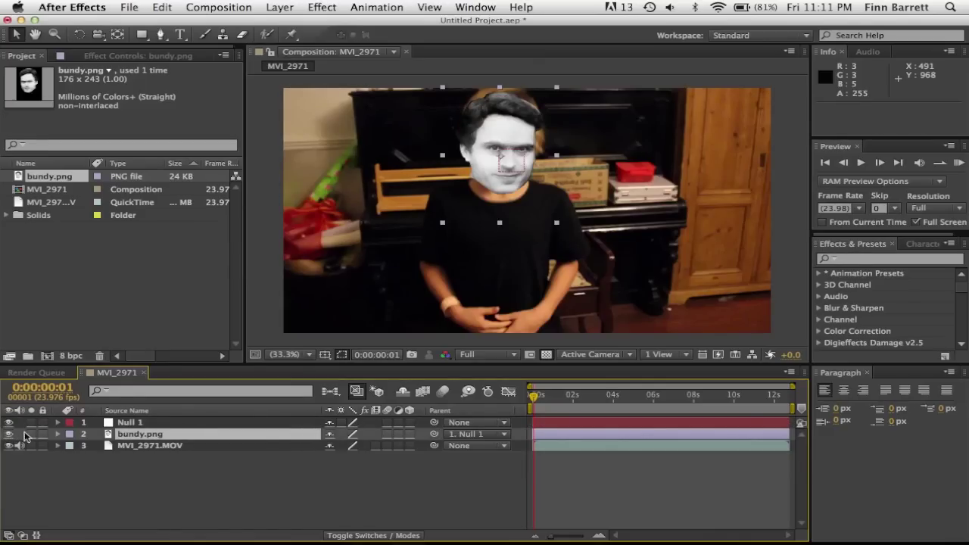
key(space)
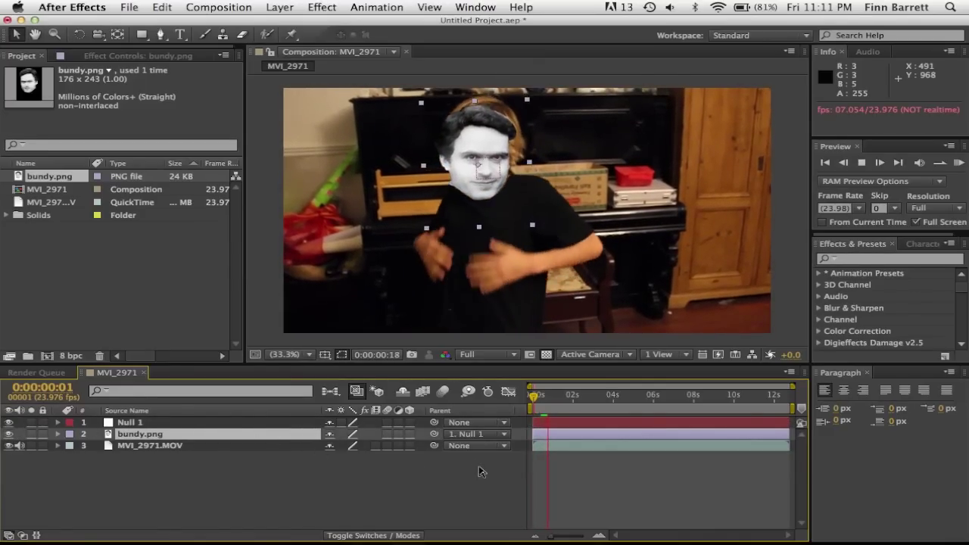
Step: Enable composition motion blur and bundy.png's Motion Blur switch, then preview the blurred face
key(space)
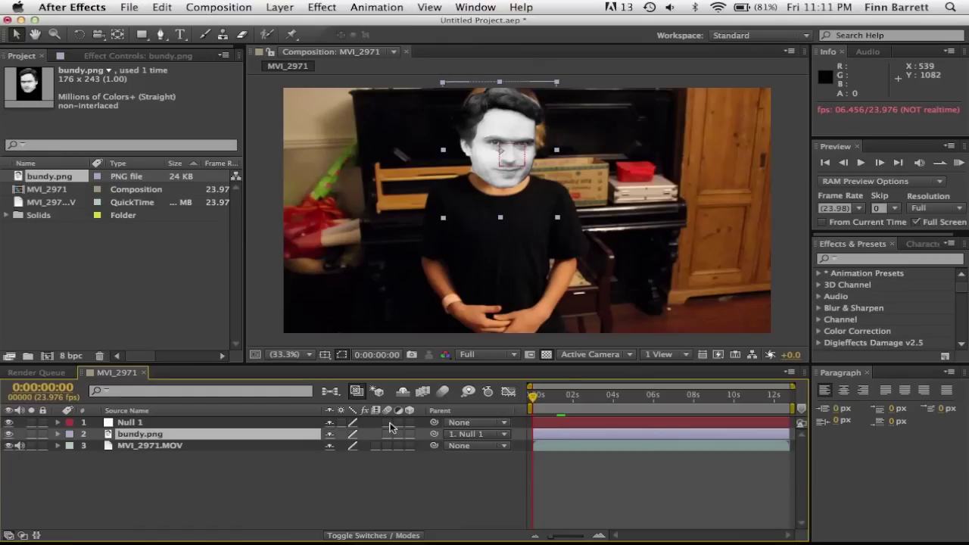
click(444, 392)
click(386, 434)
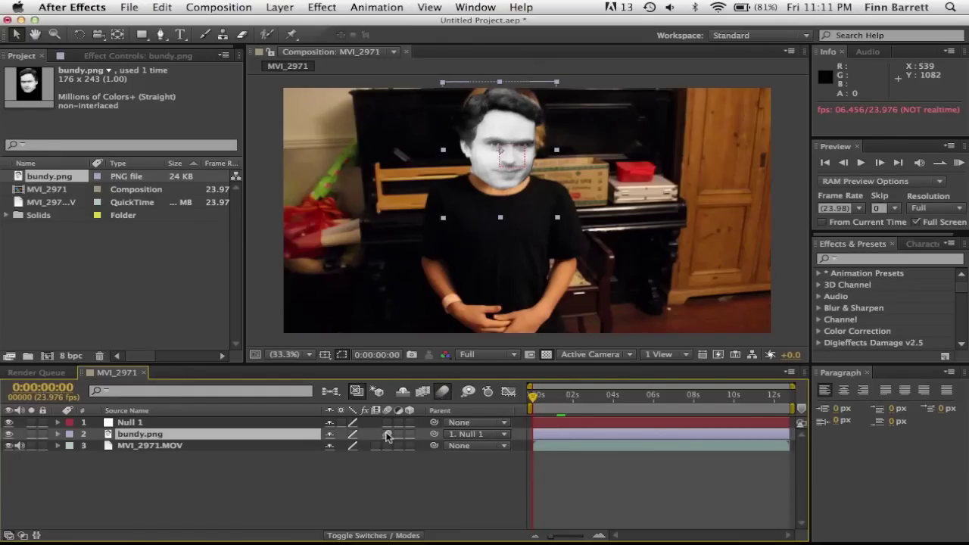
key(space)
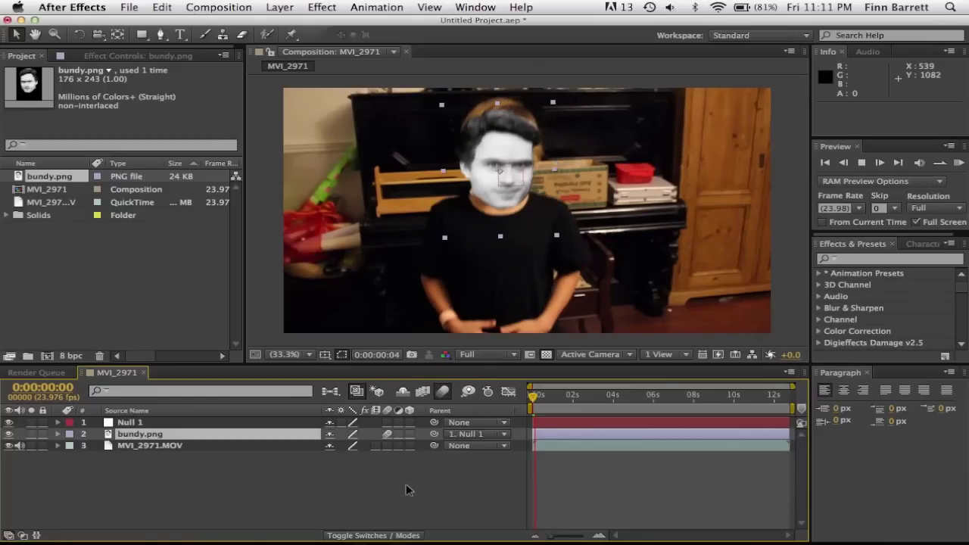